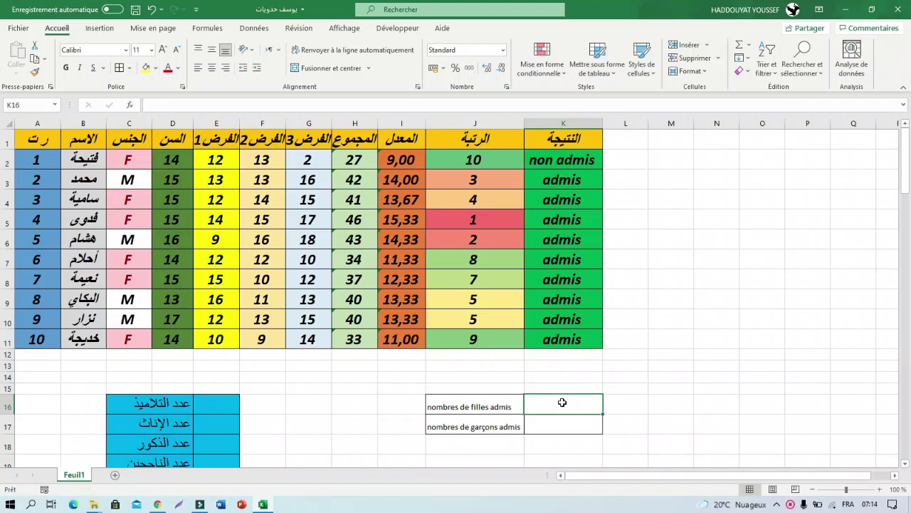
- In K16, start =NB.SI.ENS( with the locked results range $K$2:$K$11 as first criteria range
click(563, 402)
text(=)
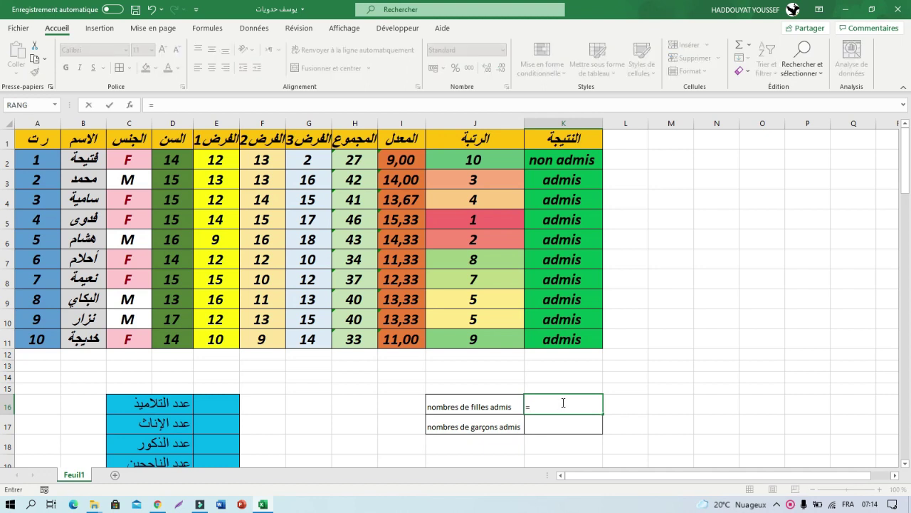
text(nb)
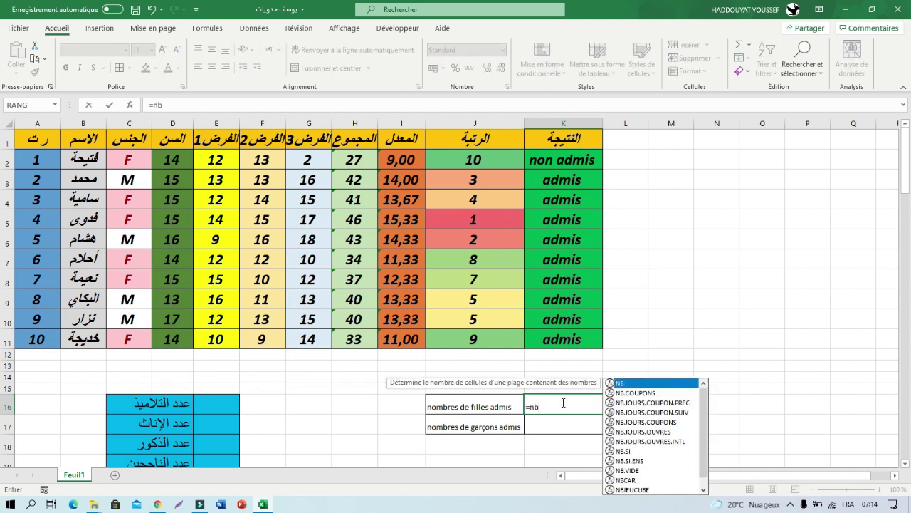
double_click(650, 461)
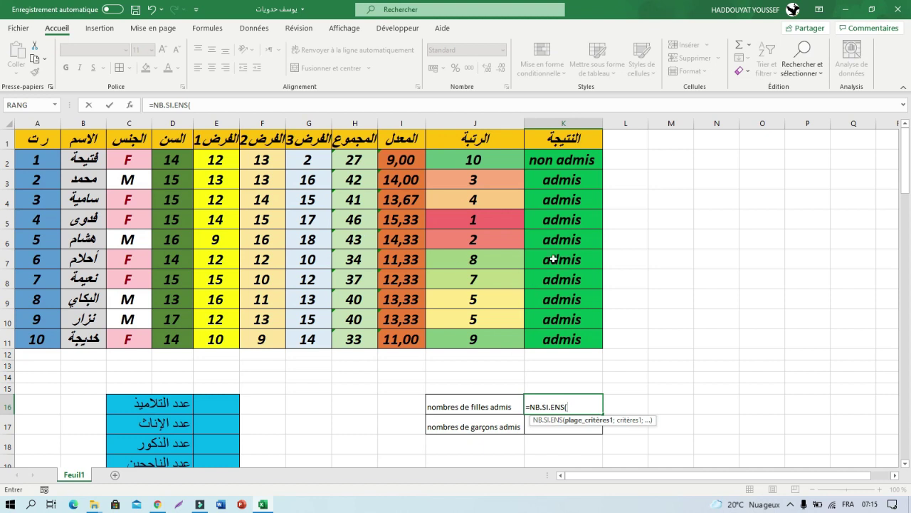
drag(562, 162, 559, 342)
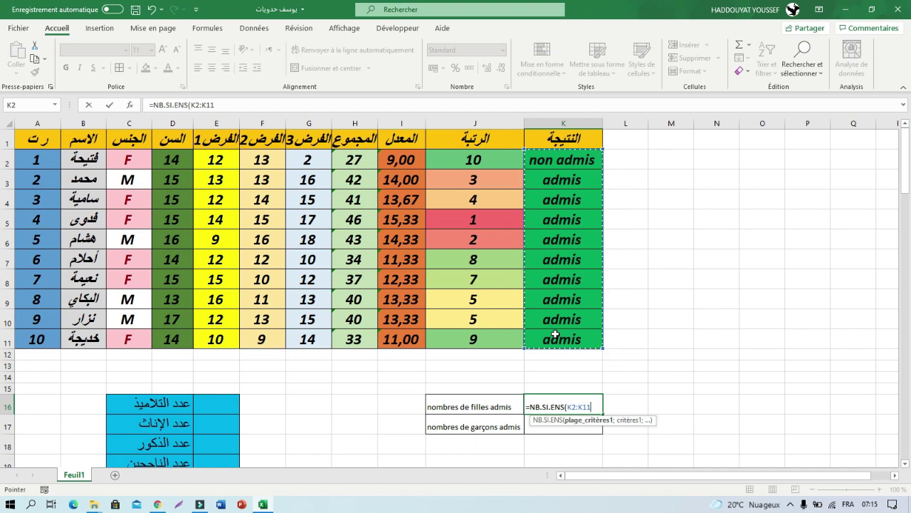
drag(593, 408, 569, 406)
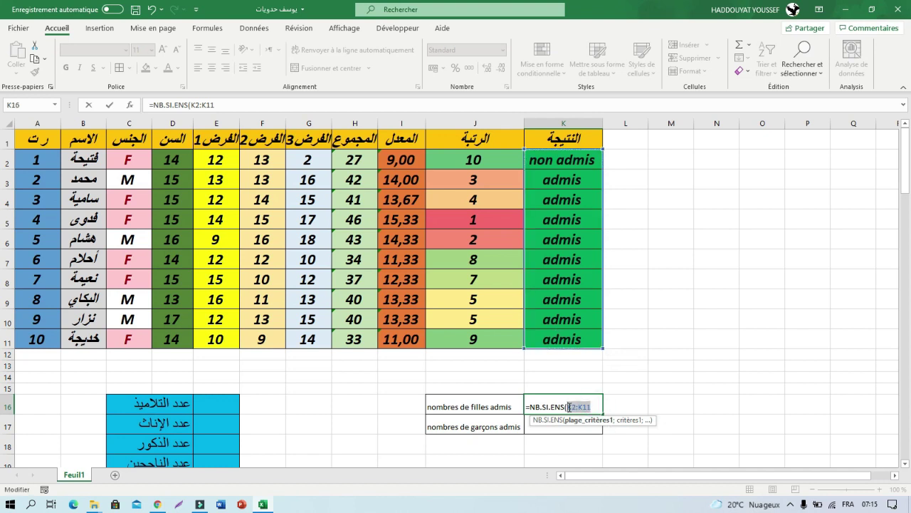
key(F4)
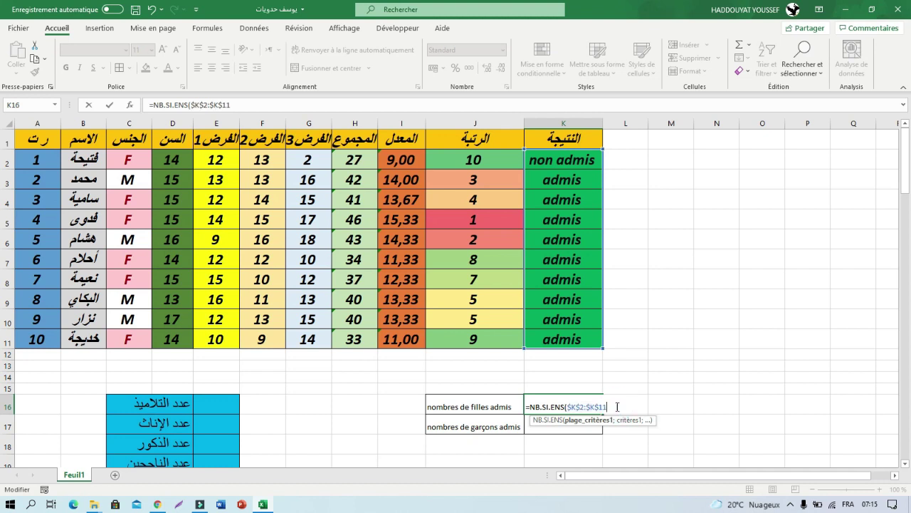
text(;)
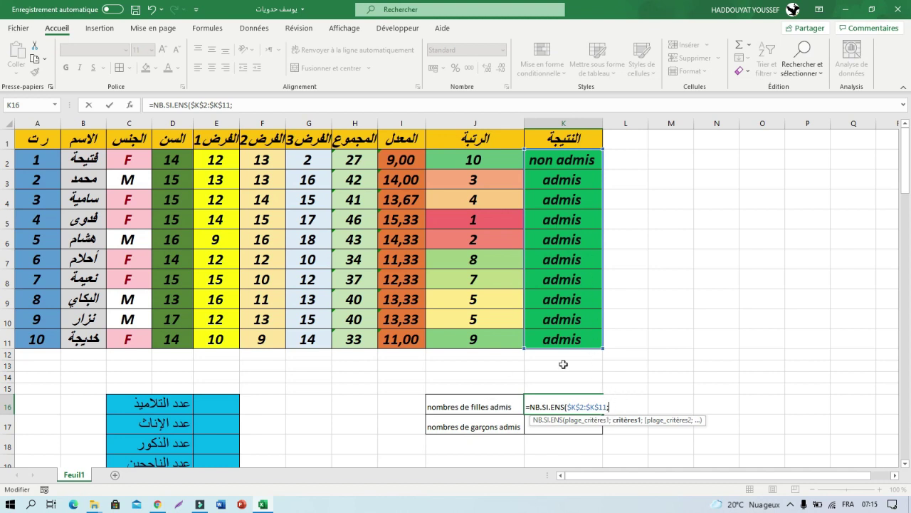
- Add the "admis" criterion and the absolute gender range $C$2:$C$11 to the K16 formula
text("a)
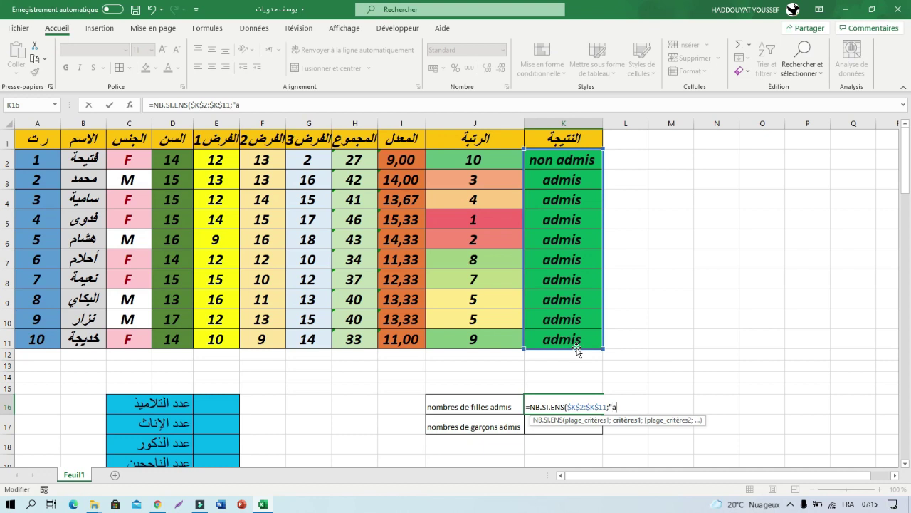
text(dmis")
text(;)
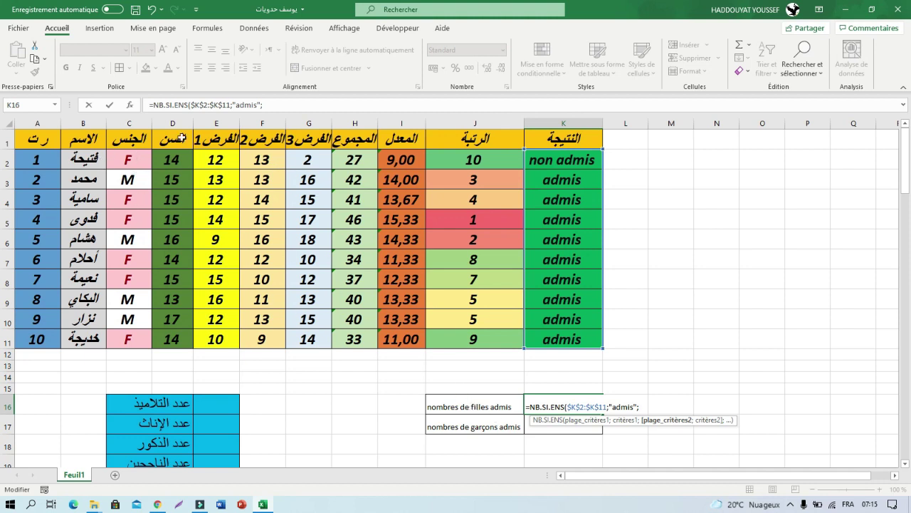
drag(139, 155, 132, 332)
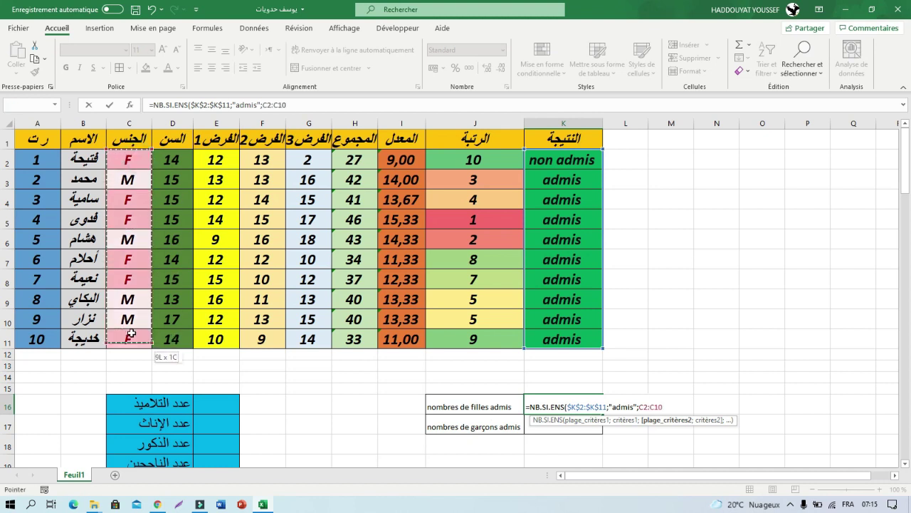
click(323, 105)
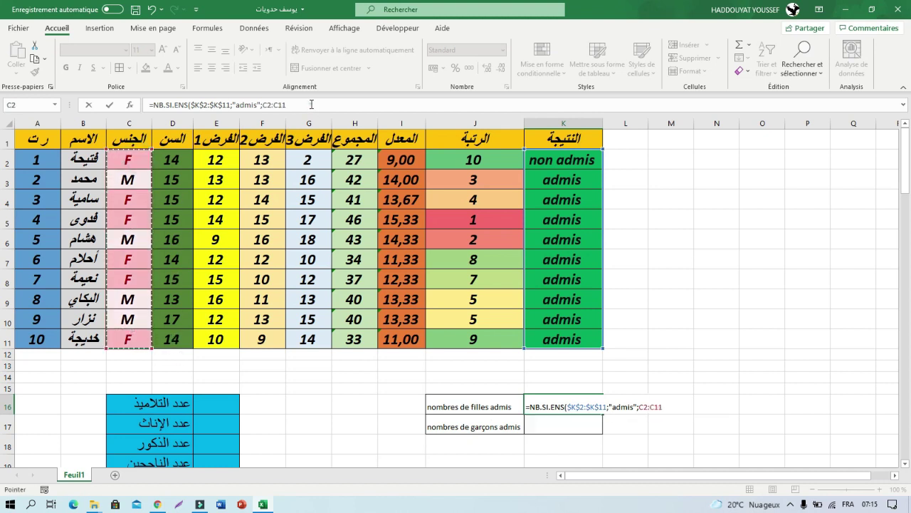
drag(279, 104, 265, 106)
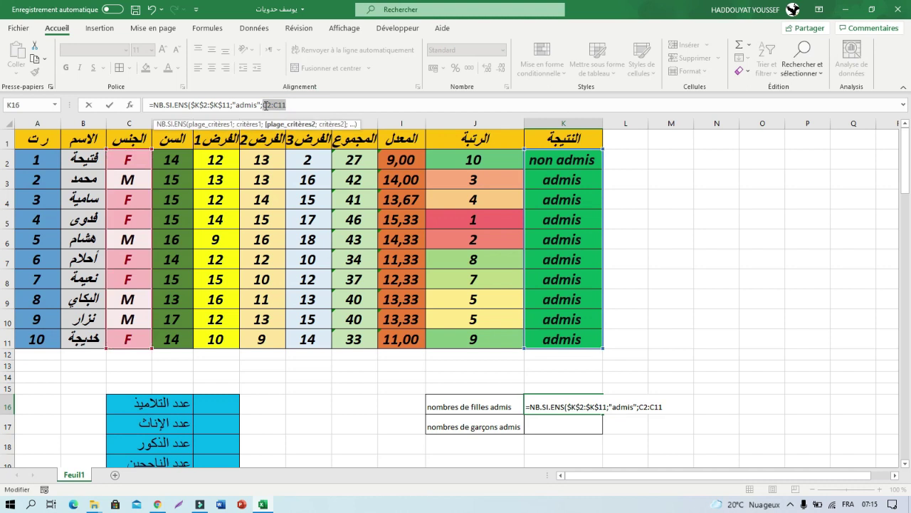
drag(266, 105, 284, 105)
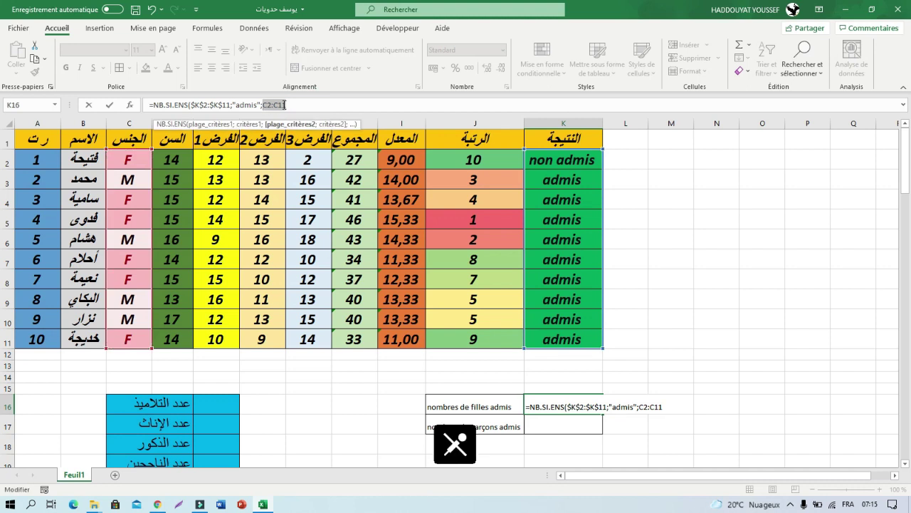
key(F4)
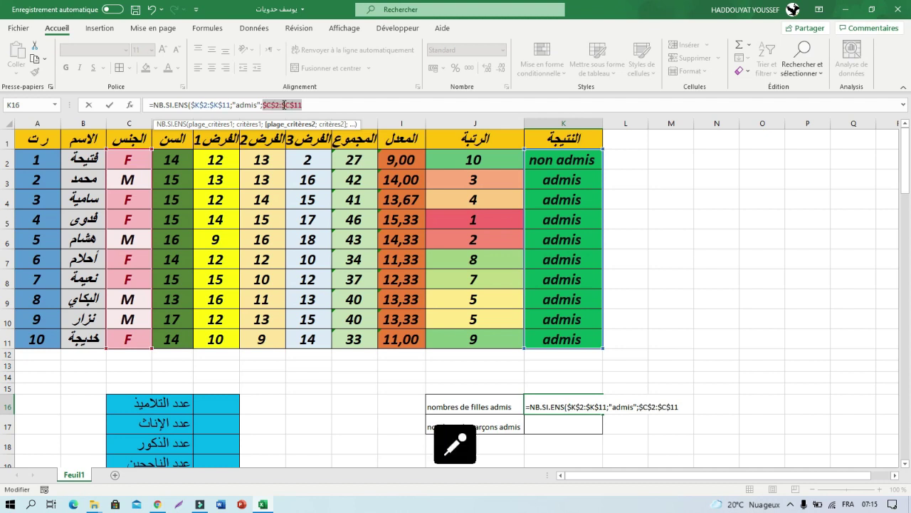
click(304, 105)
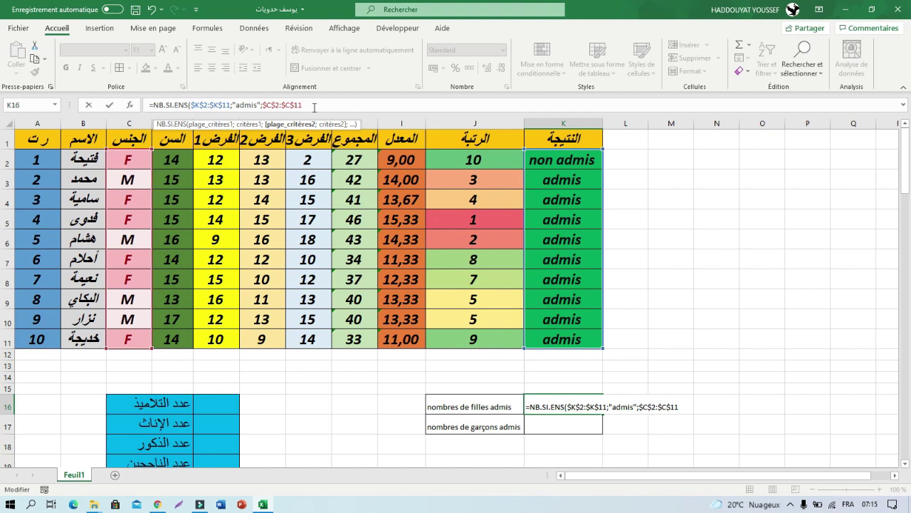
- Finish the K16 formula with the "F" gender criterion and confirm it
text(;"F)
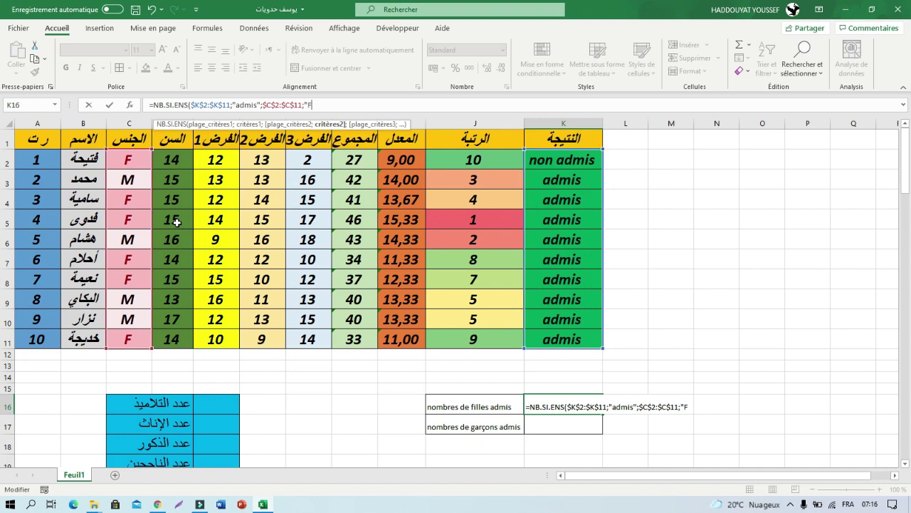
text(")
text())
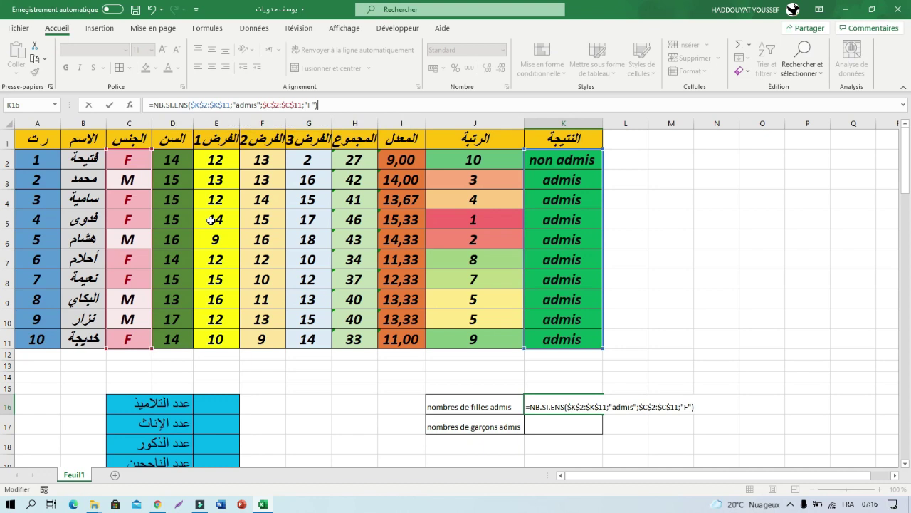
key(Return)
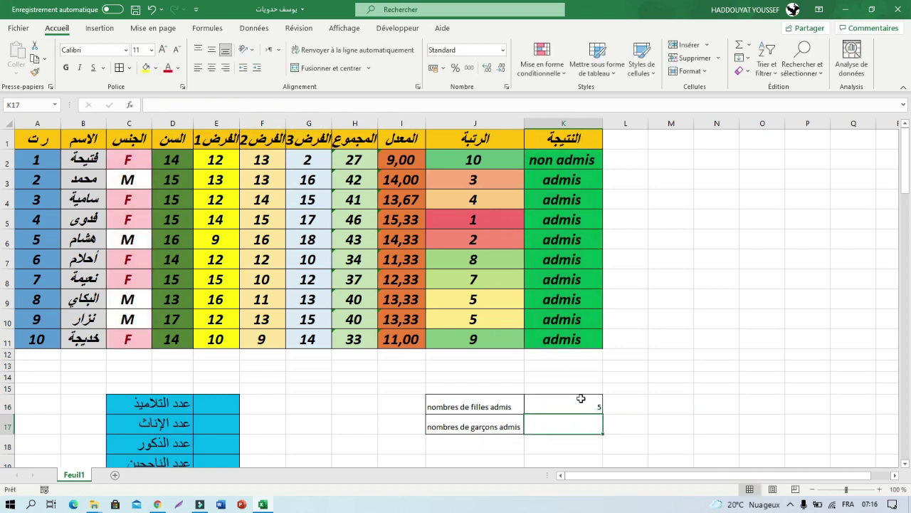
- In K17, start =NB.SI.ENS( with the Result cells locked as $K$2:$K$11 for the first range
click(550, 420)
click(548, 422)
text(=n)
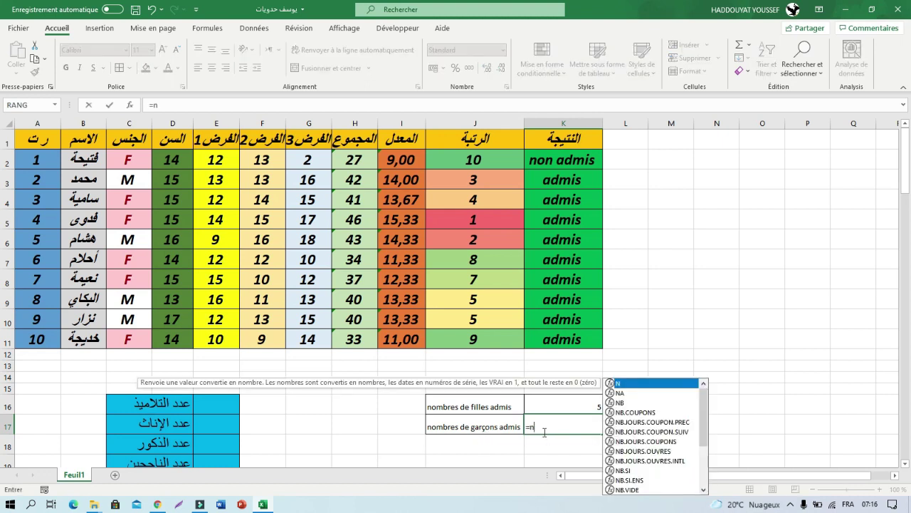
text(b/)
key(BackSpace)
text(.)
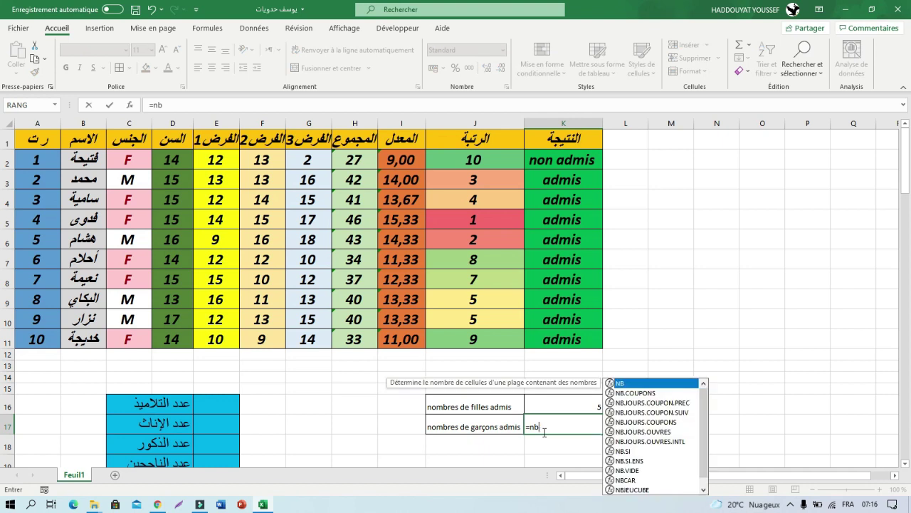
text(si)
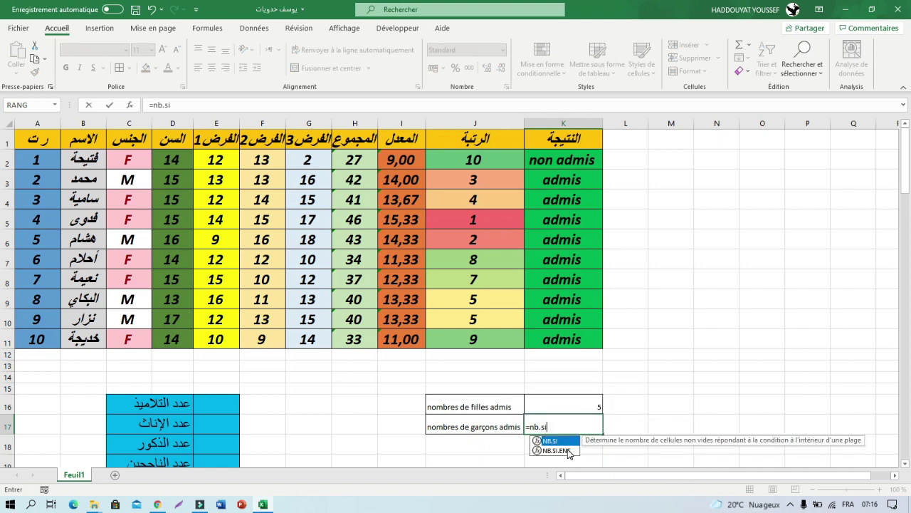
double_click(568, 450)
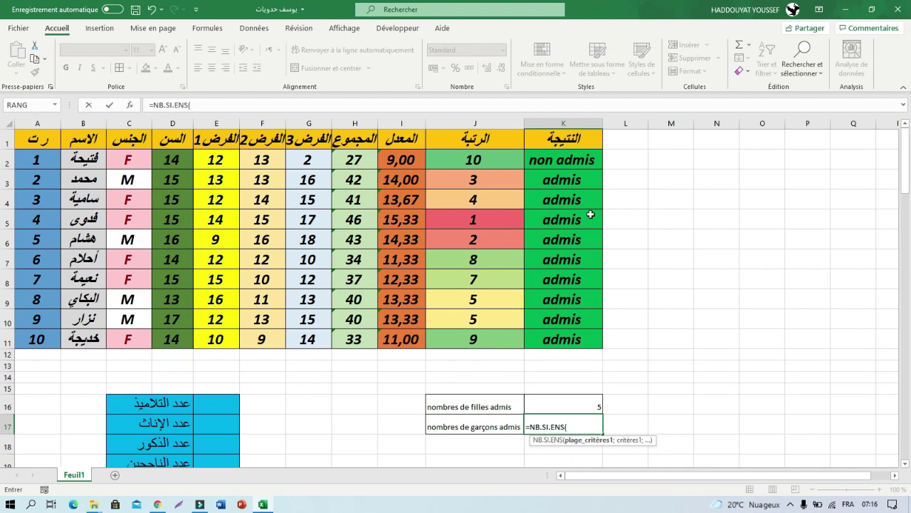
drag(570, 162, 563, 339)
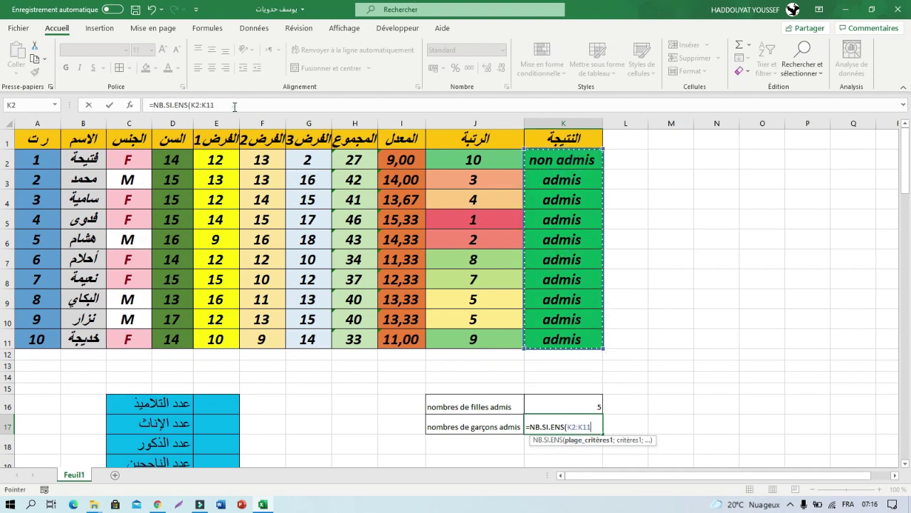
drag(215, 104, 191, 105)
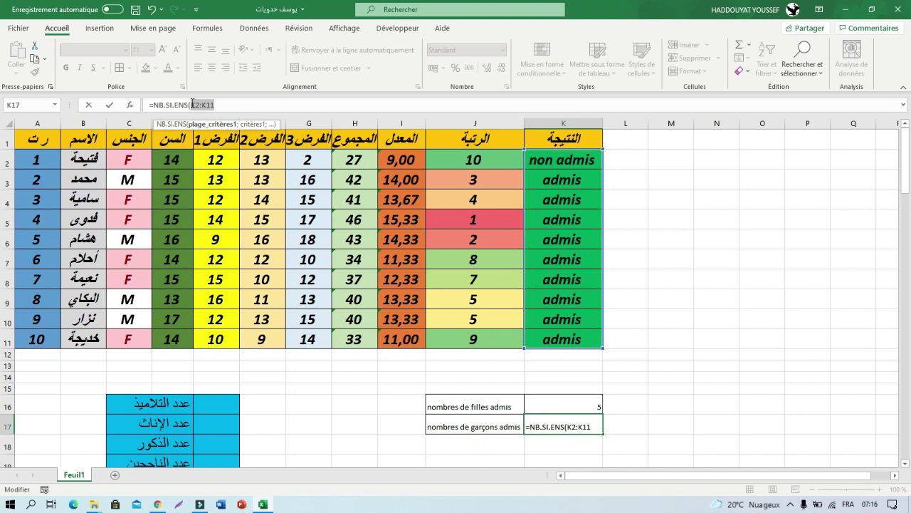
key(F4)
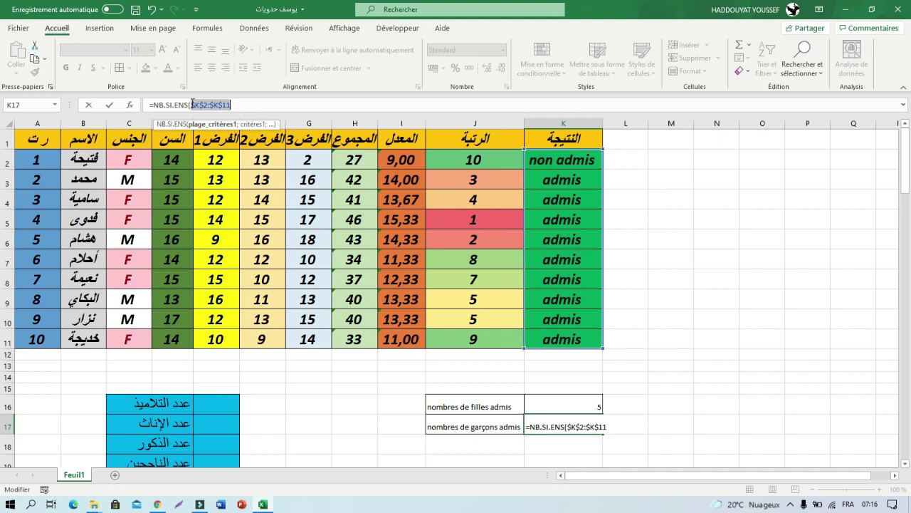
- Add the "admis" criterion and the absolute gender range $C$2:$C$11 to the K17 formula
click(264, 104)
text(;)
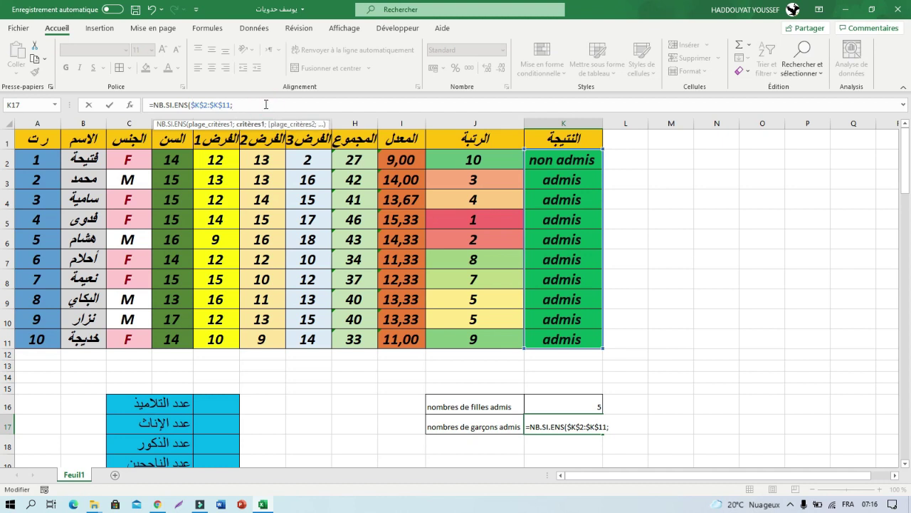
text(")
text(admis")
text(,)
key(BackSpace)
text(;)
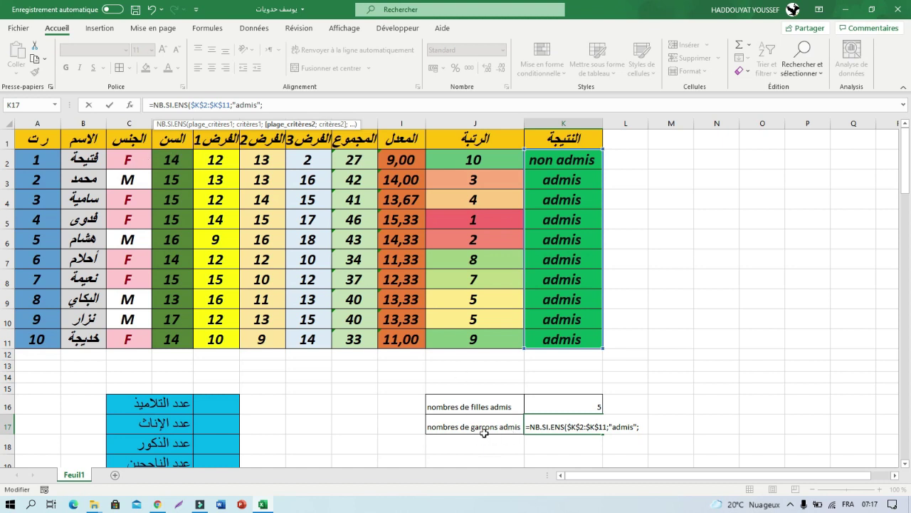
drag(135, 161, 136, 336)
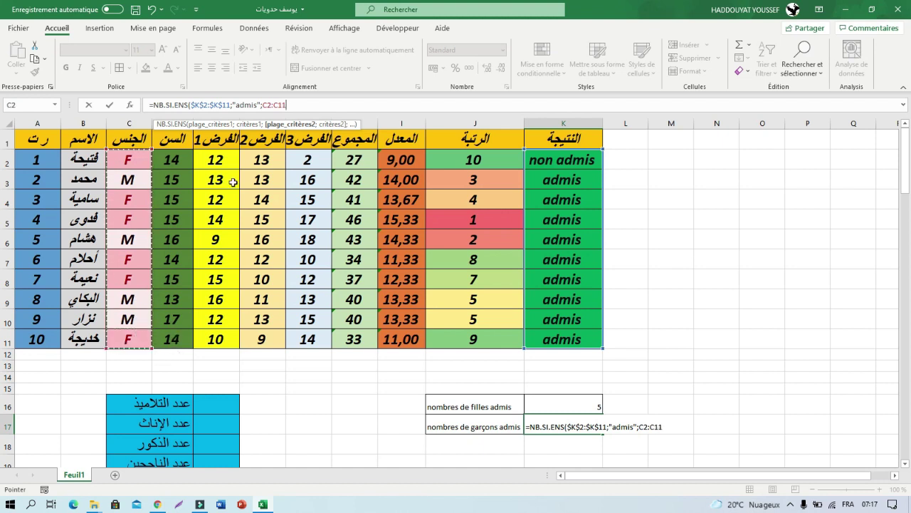
click(264, 105)
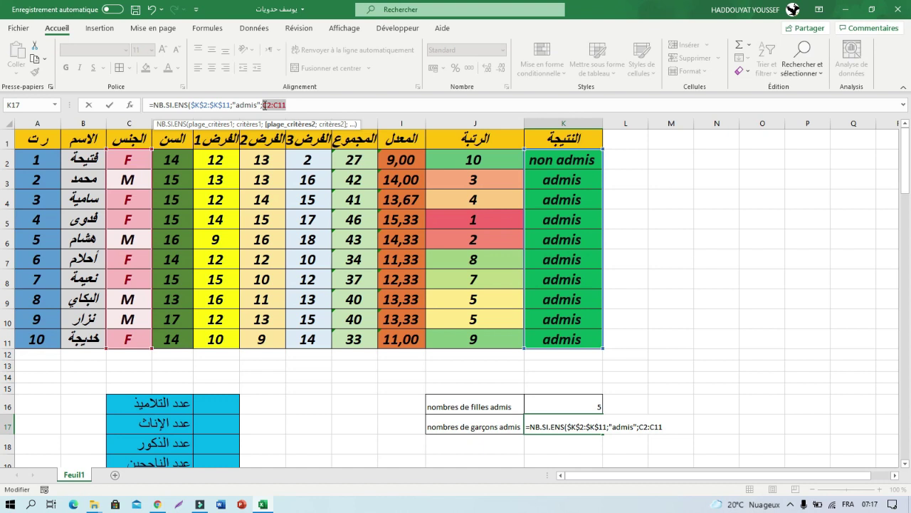
key(F4)
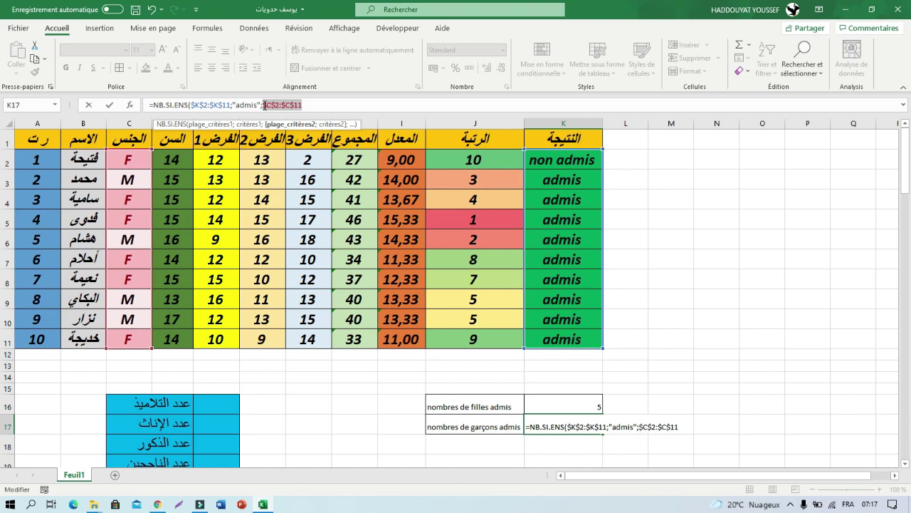
- Close the K17 formula with the "M" criterion and enter it
click(324, 104)
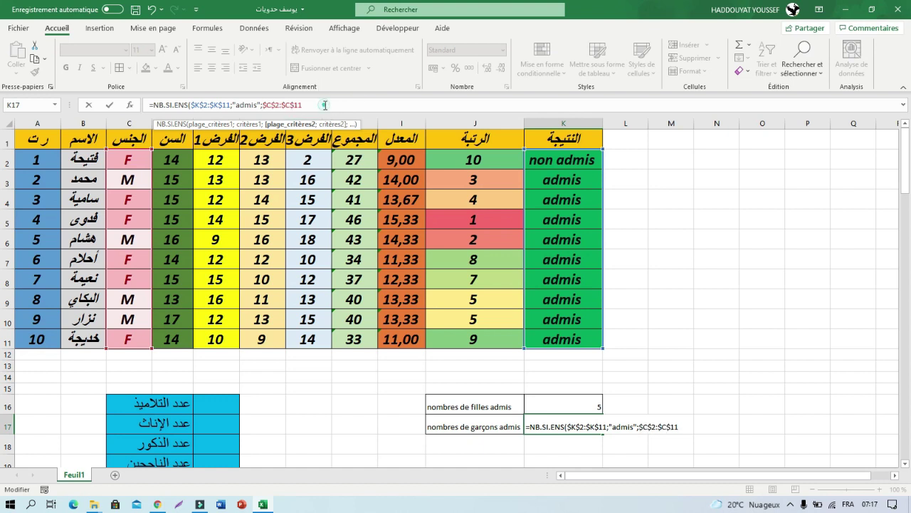
text(;)
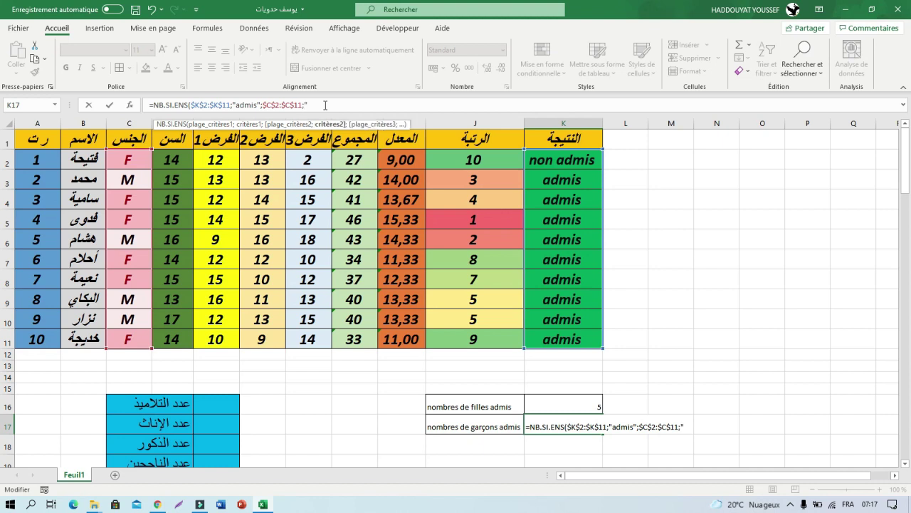
text(M")
text())
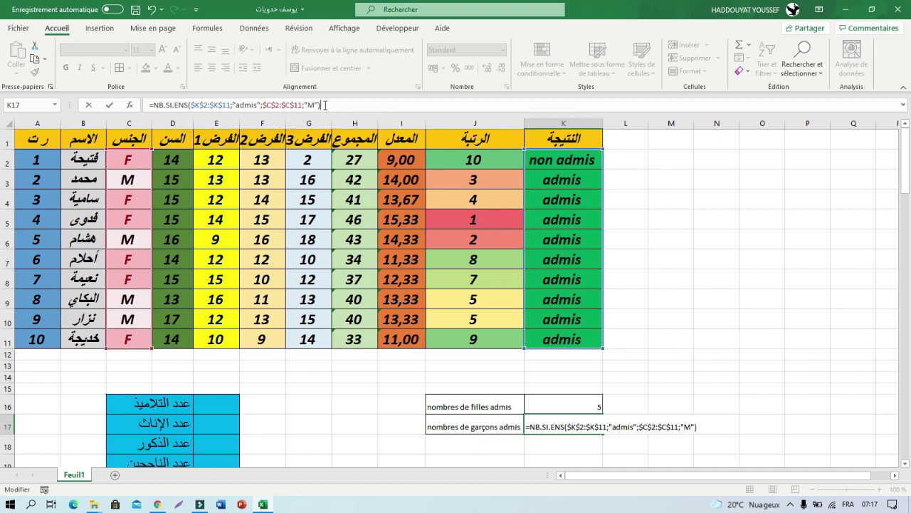
key(Return)
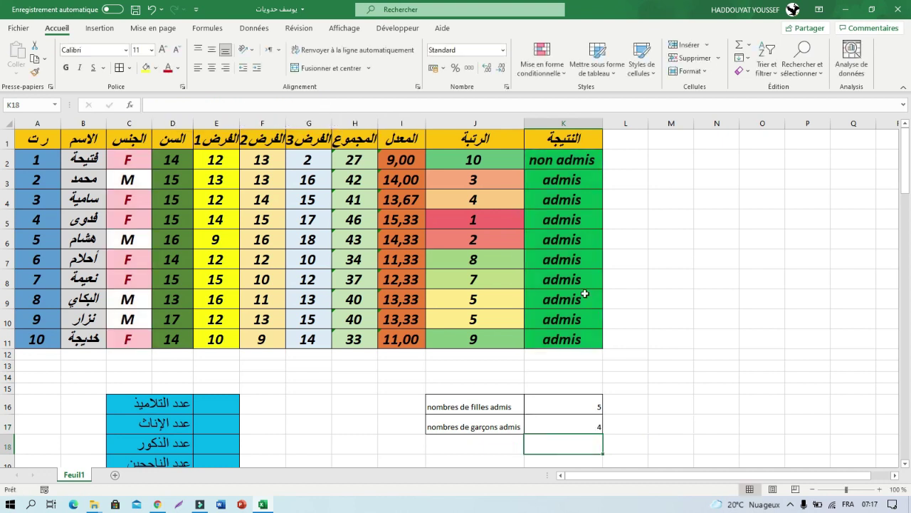